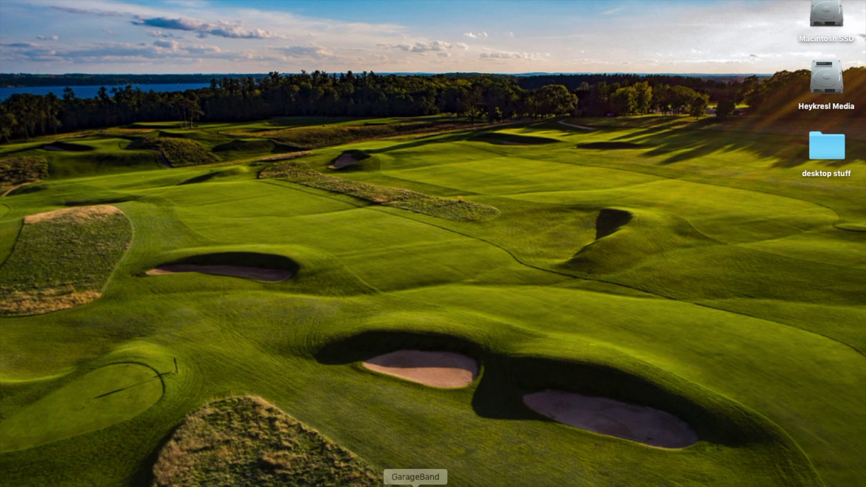
Launch GarageBand from the Dock
left_click(415, 485)
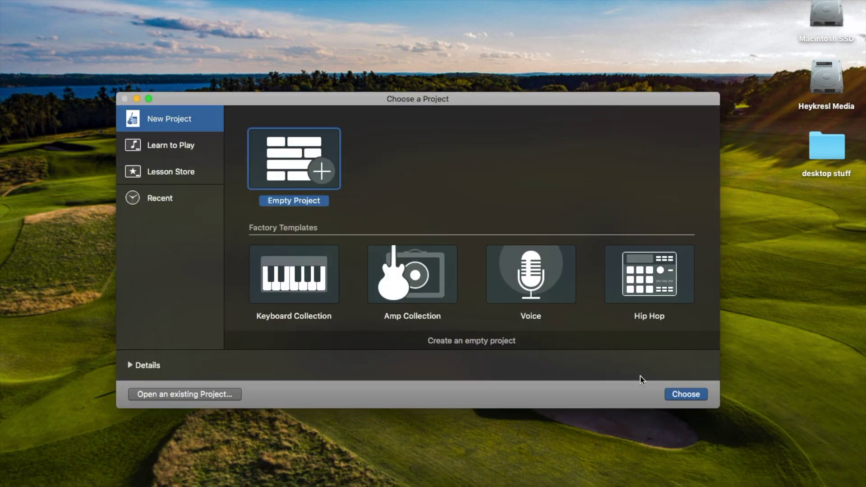
Create an Empty Project with one Audio (microphone) track using the Yeti Stereo Microphone
left_click(685, 394)
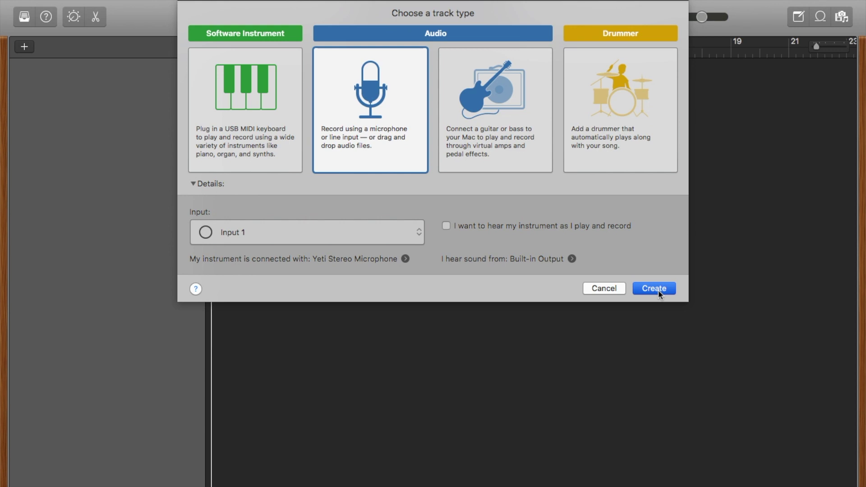
left_click(658, 291)
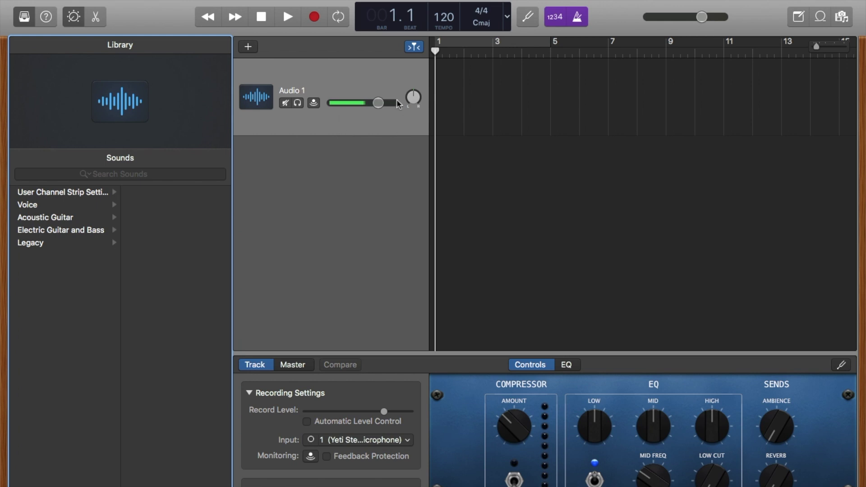
left_click(49, 20)
mouse_move(328, 117)
mouse_move(390, 108)
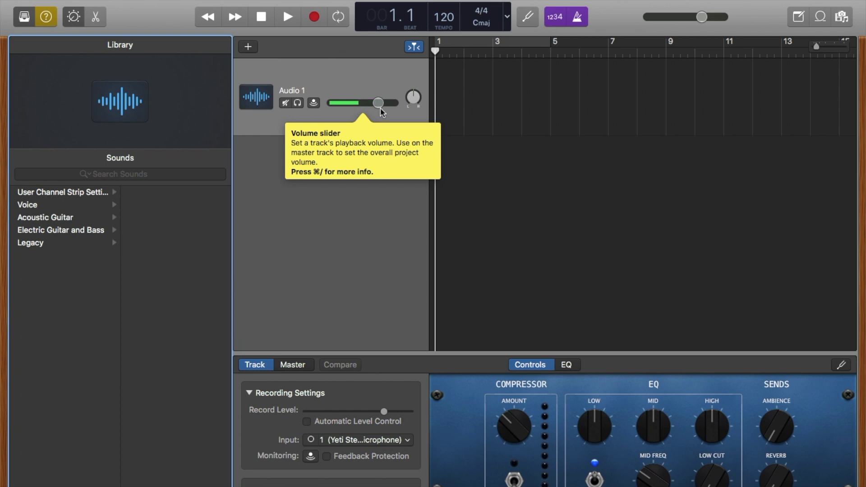
left_click(48, 17)
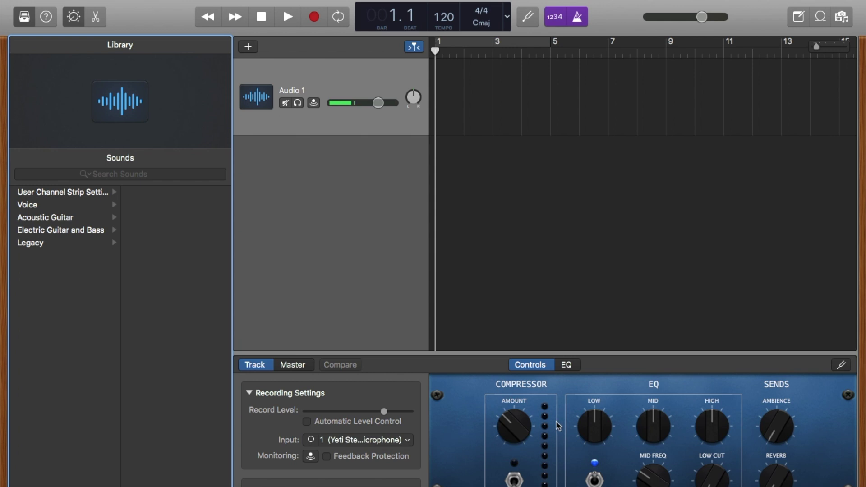
Hide the Library and Smart Controls panels
left_click(25, 18)
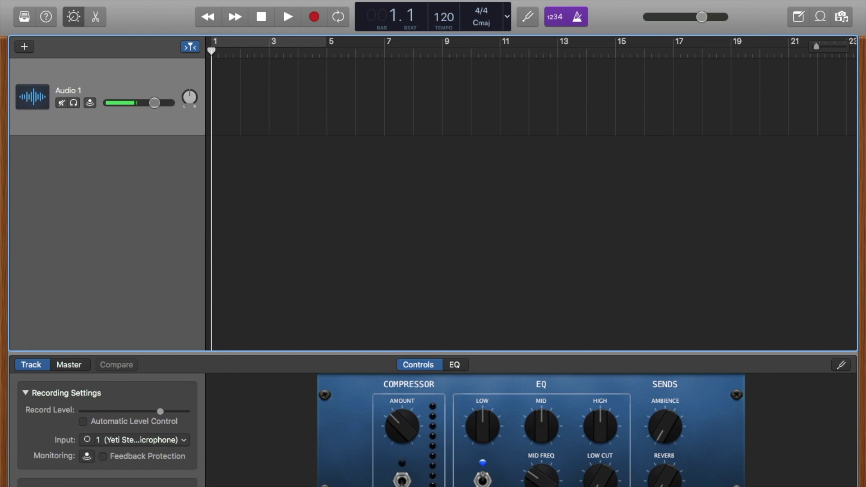
left_click(483, 479)
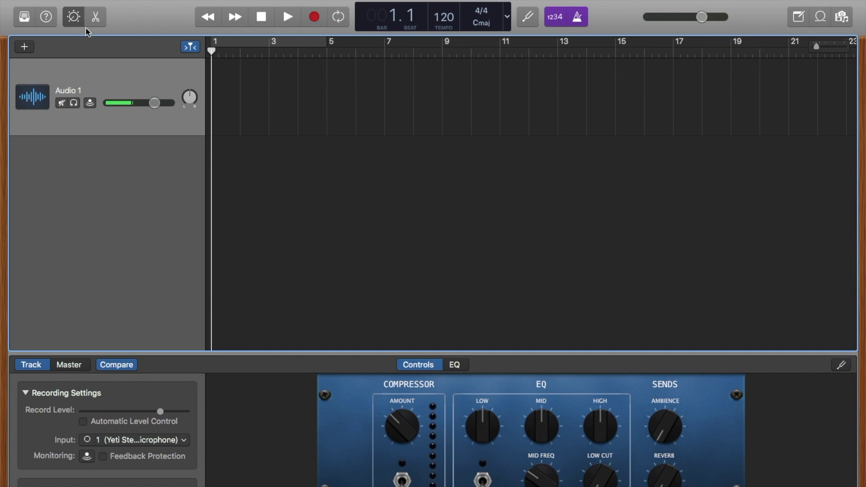
left_click(73, 21)
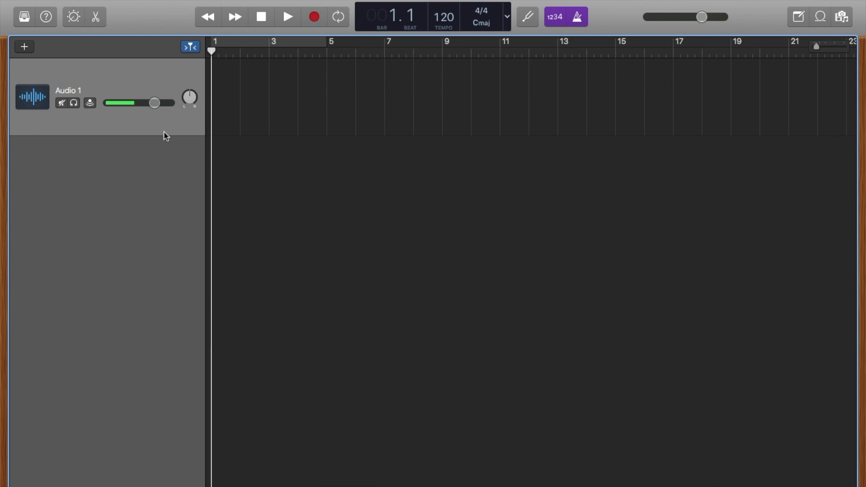
Turn off Count-in and Metronome and set the LCD display to Time
left_click(554, 17)
left_click(579, 18)
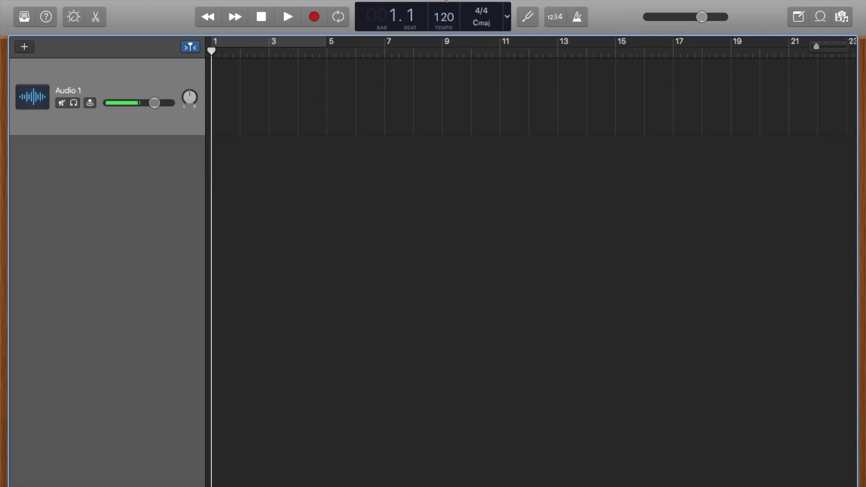
left_click(507, 18)
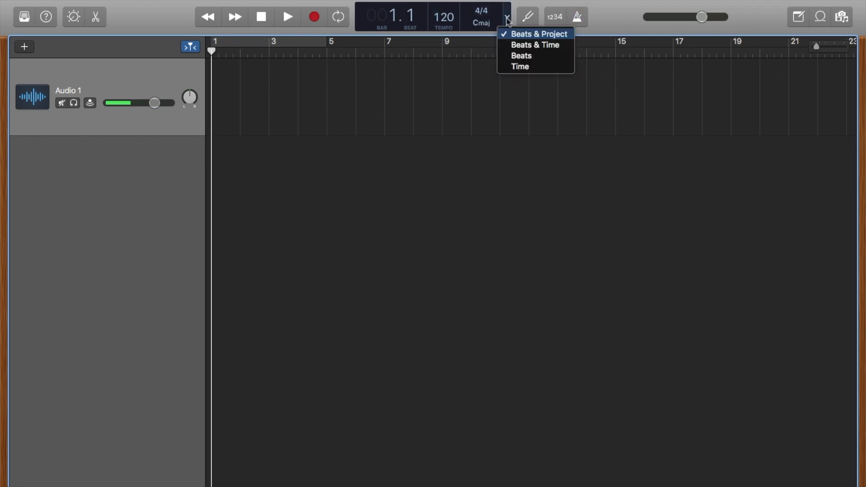
left_click(519, 68)
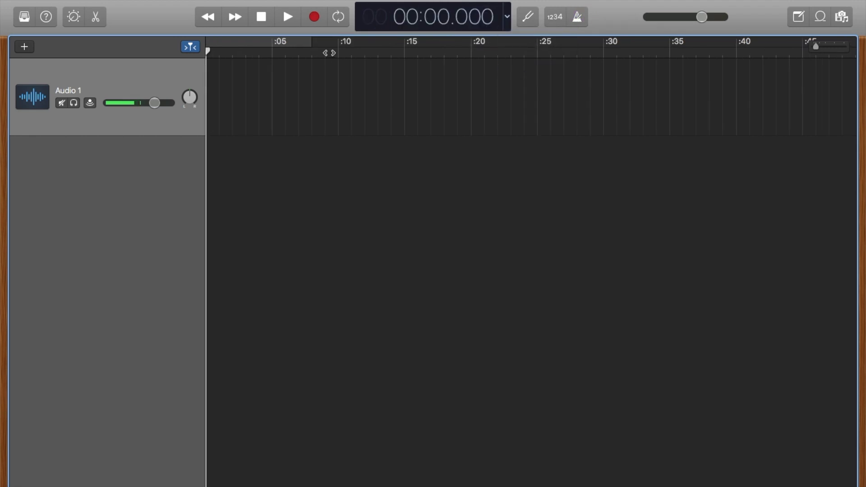
Record a roughly 44-second take of the audition lines onto Audio 1
left_click(315, 20)
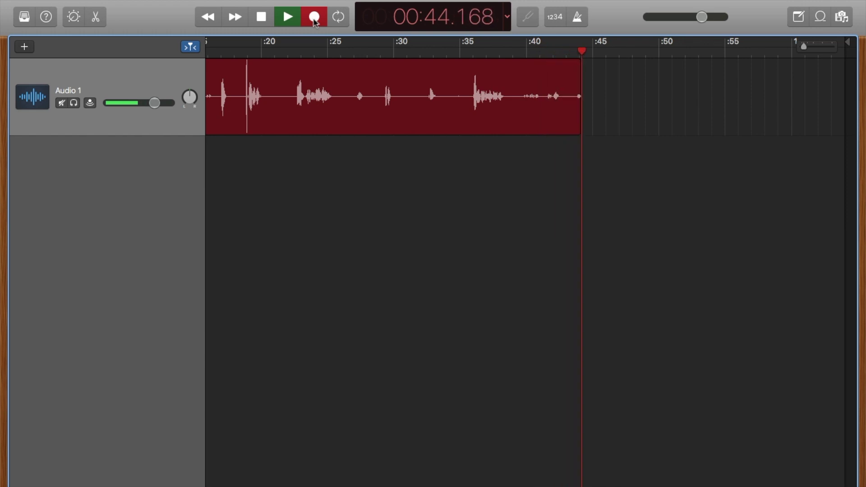
left_click(314, 18)
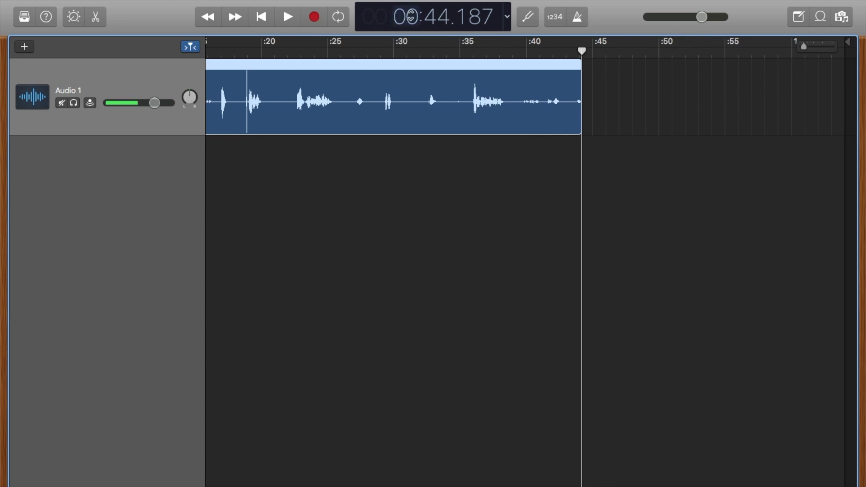
key("Return")
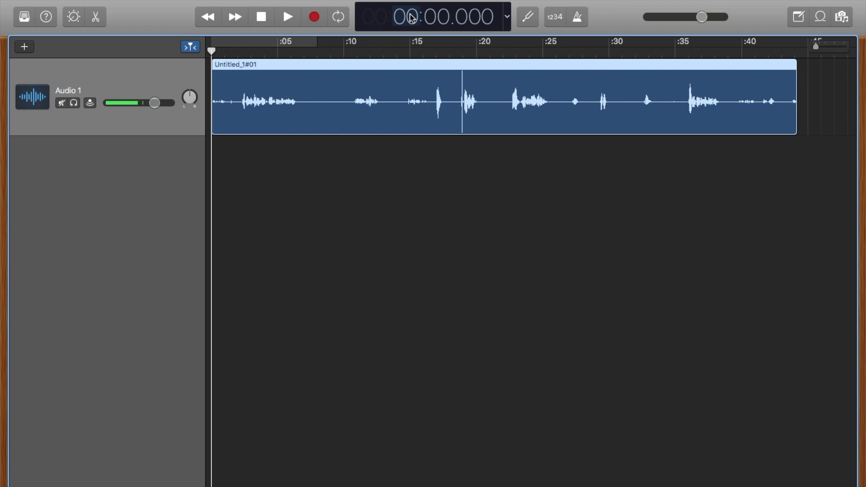
key("space")
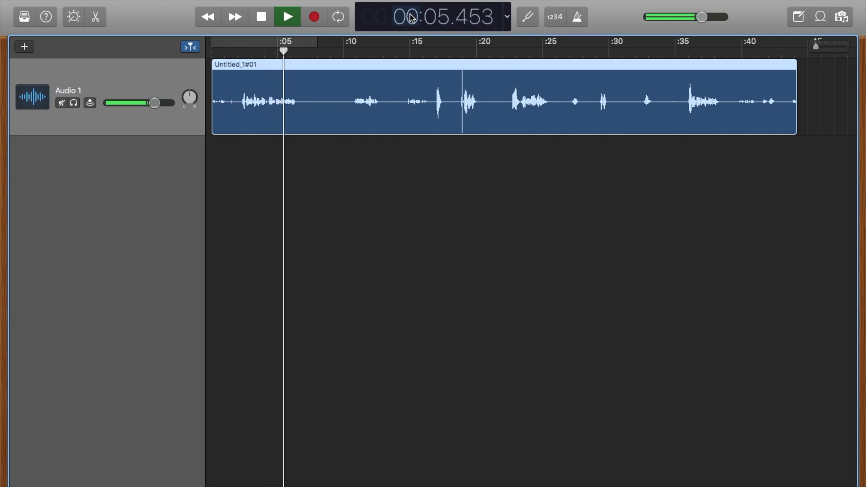
key("XF86AudioRaiseVolume")
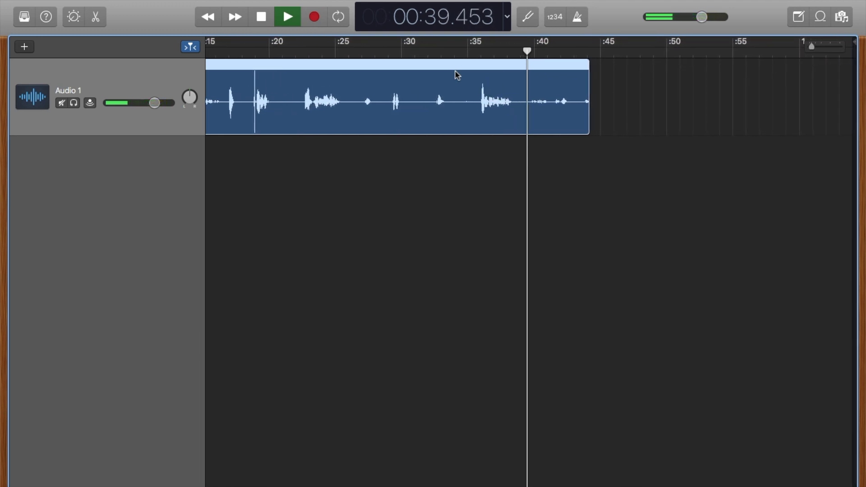
key("space")
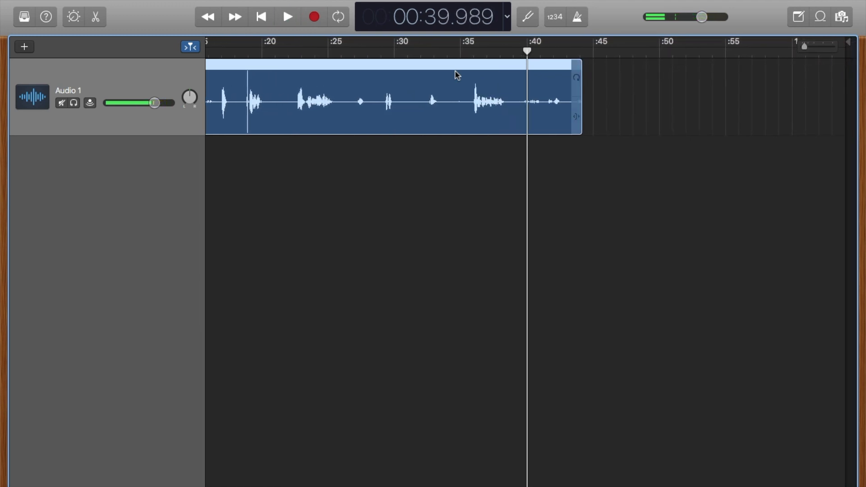
key("Return")
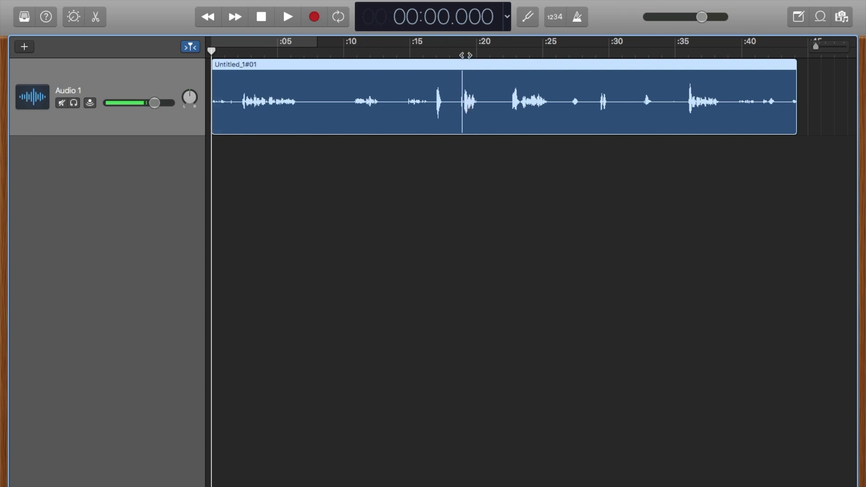
left_click(465, 55)
Trim the first 19 seconds off the voice region and slide the remaining 25.184-second clip to 0:00
key("space")
key("space")
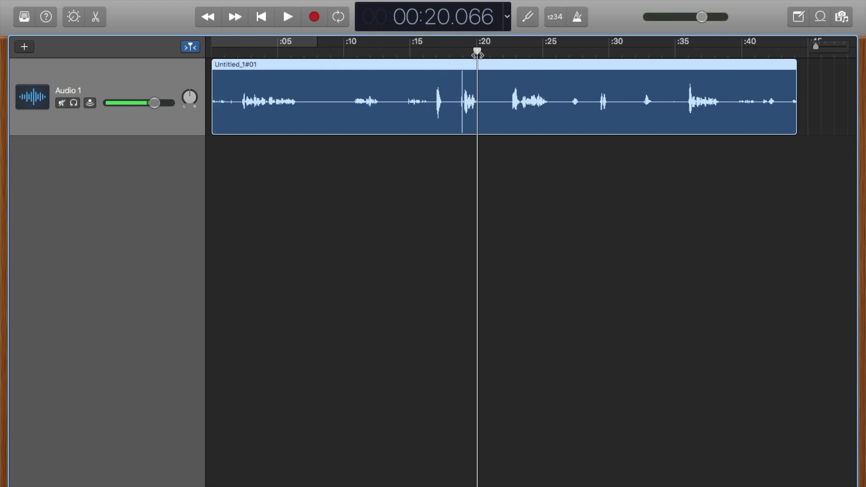
key("Return")
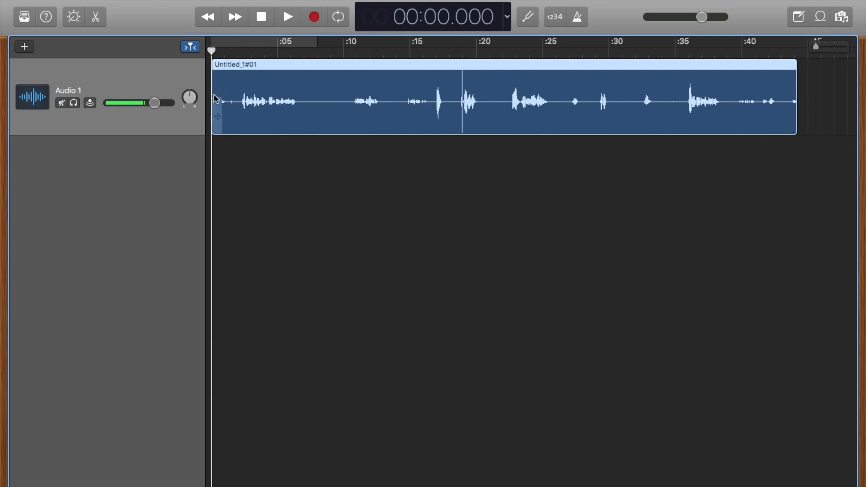
left_click_drag(213, 100, 467, 123)
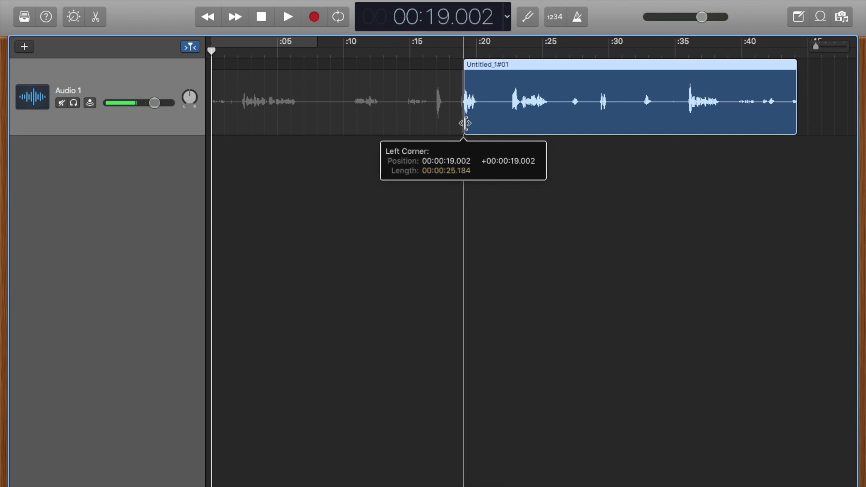
left_click_drag(465, 123, 466, 124)
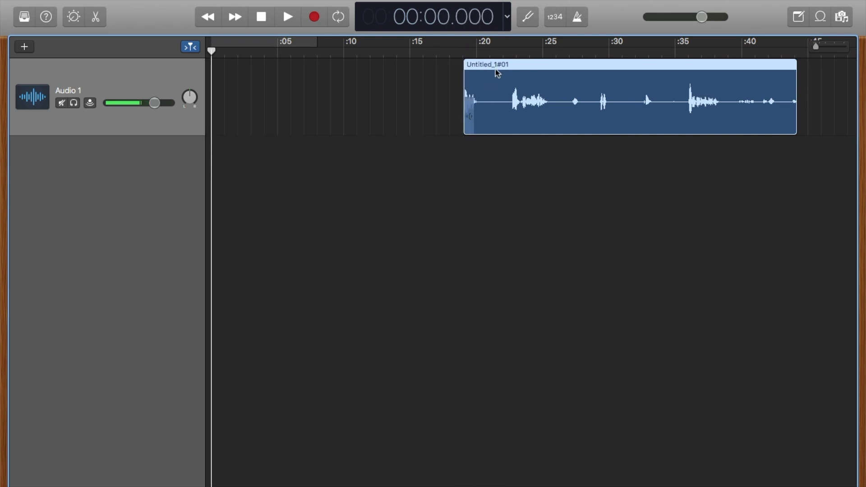
left_click_drag(501, 87, 206, 68)
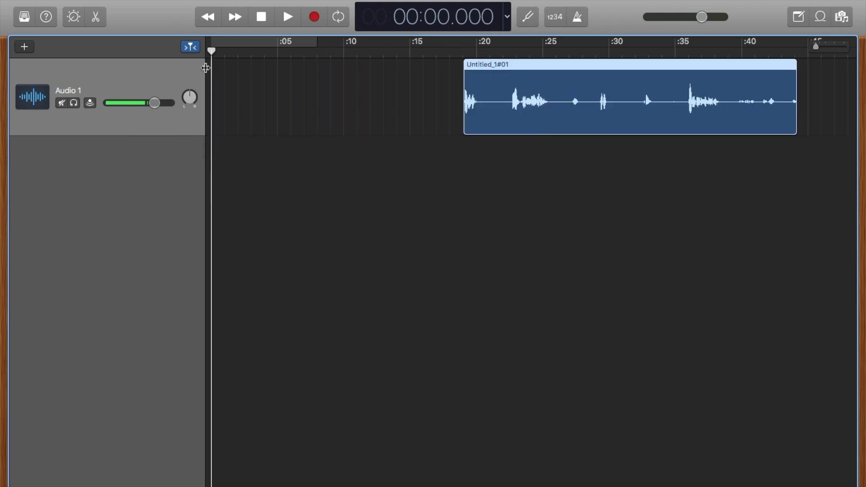
left_click_drag(518, 97, 263, 118)
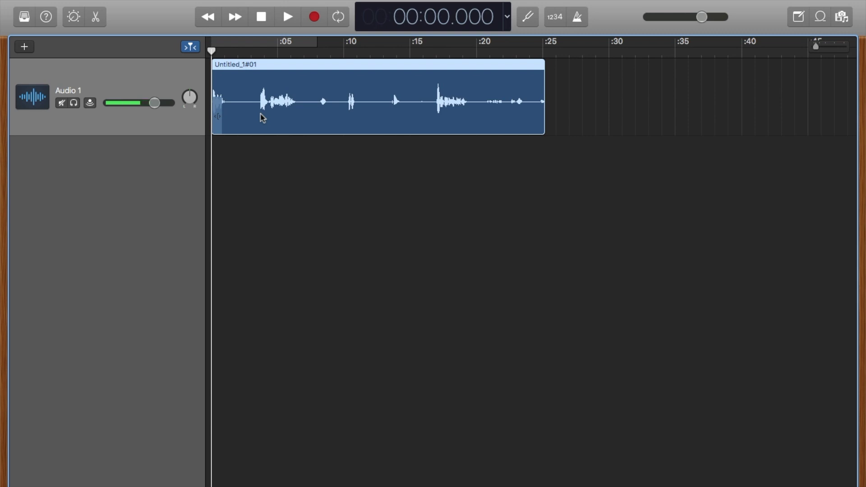
key("space")
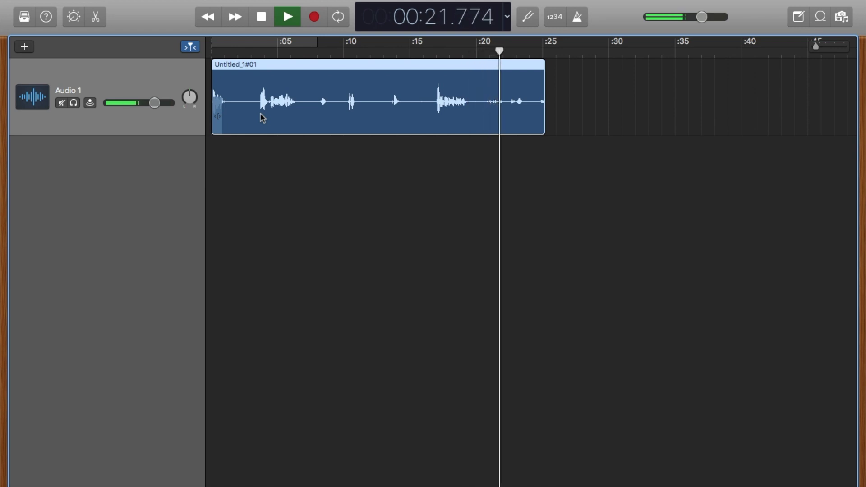
key("space")
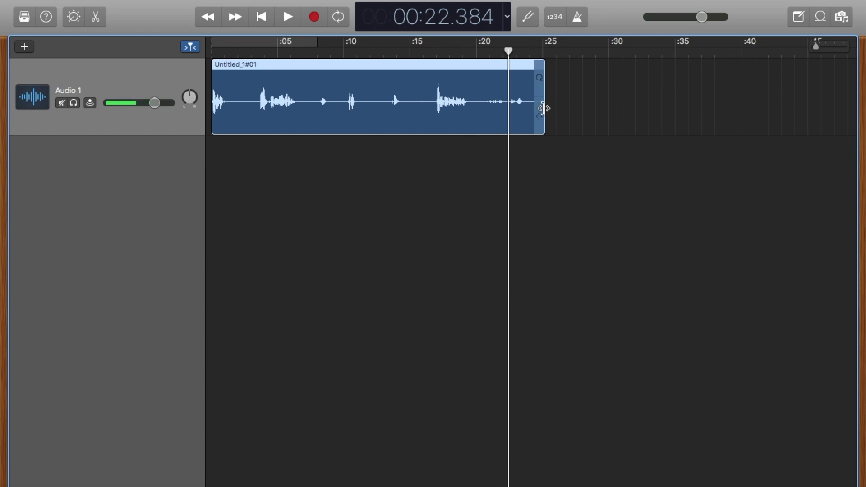
Trim the region's end so it runs about 19.6 seconds from the project start
left_click_drag(543, 108, 469, 112)
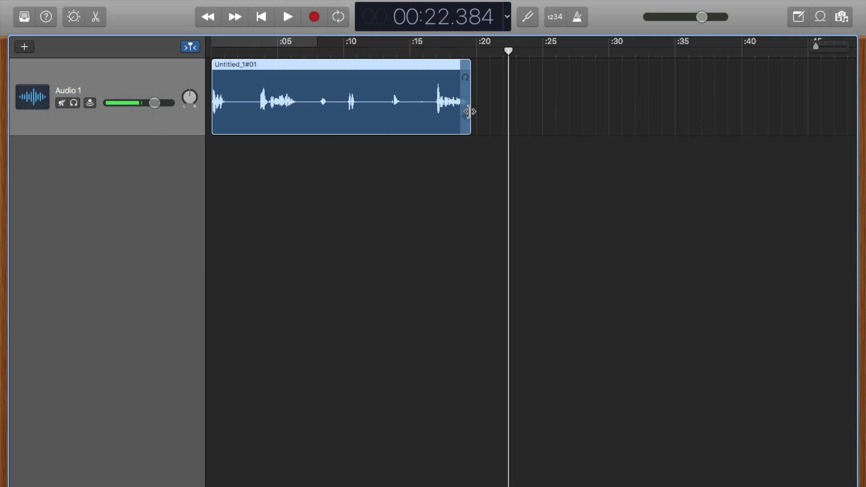
key("Return")
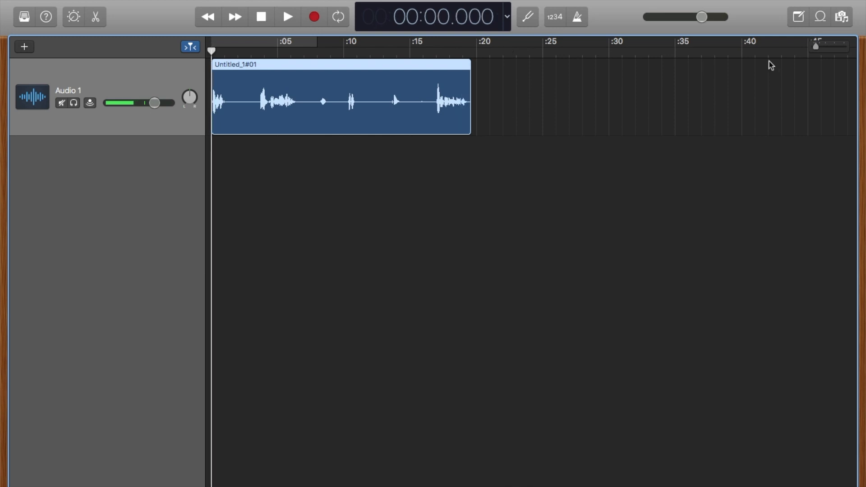
Zoom in on the trimmed clip and play it through to find the silent gap
left_click_drag(817, 48, 823, 50)
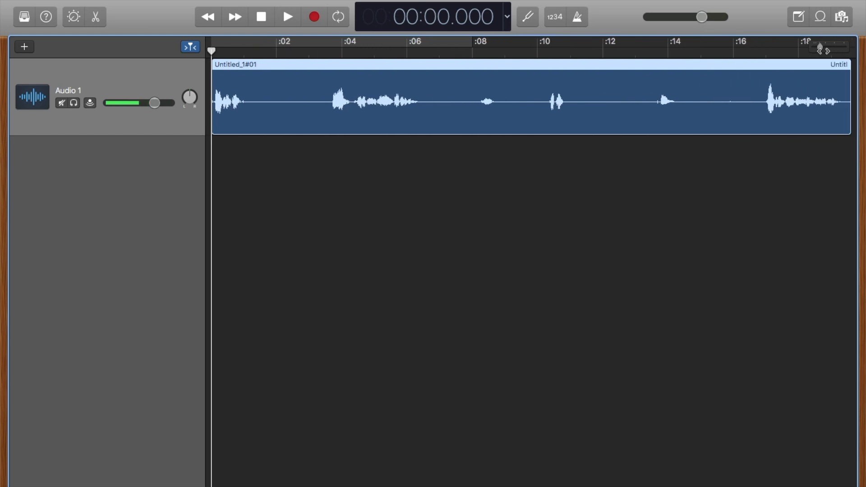
key("space")
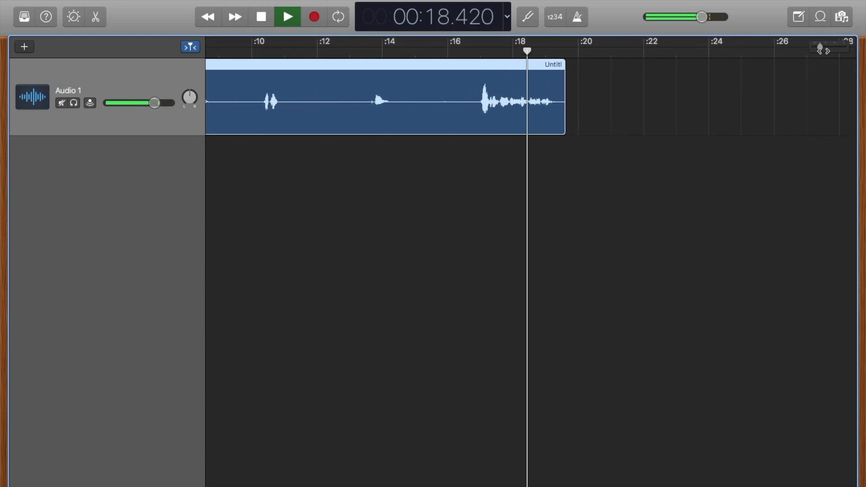
key("space")
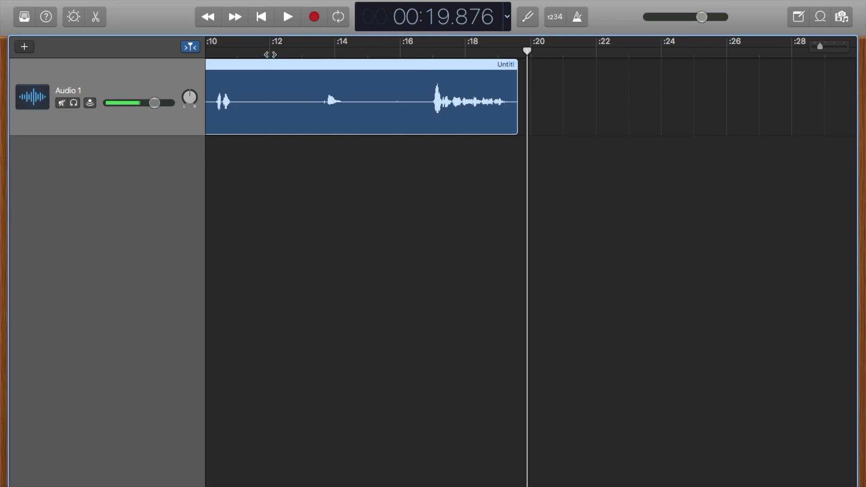
Split the clip at 12 seconds and trim the silence off the second region's start
left_click(270, 53)
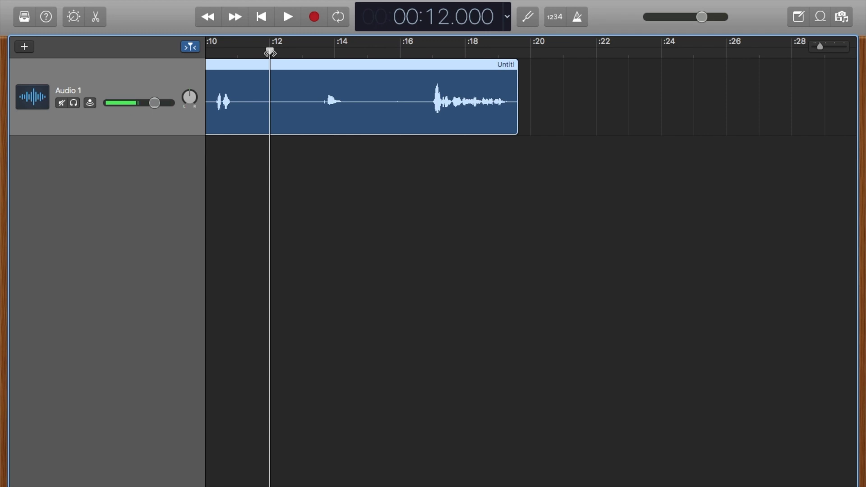
key("super+t")
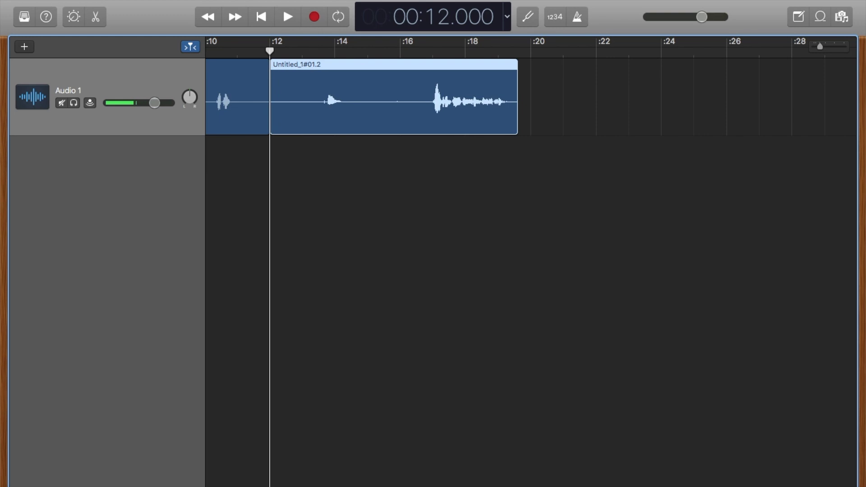
left_click(129, 1)
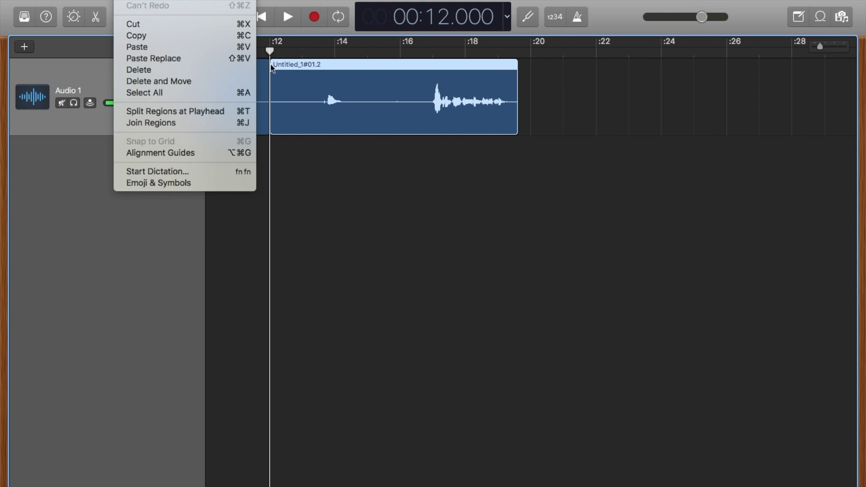
left_click(347, 179)
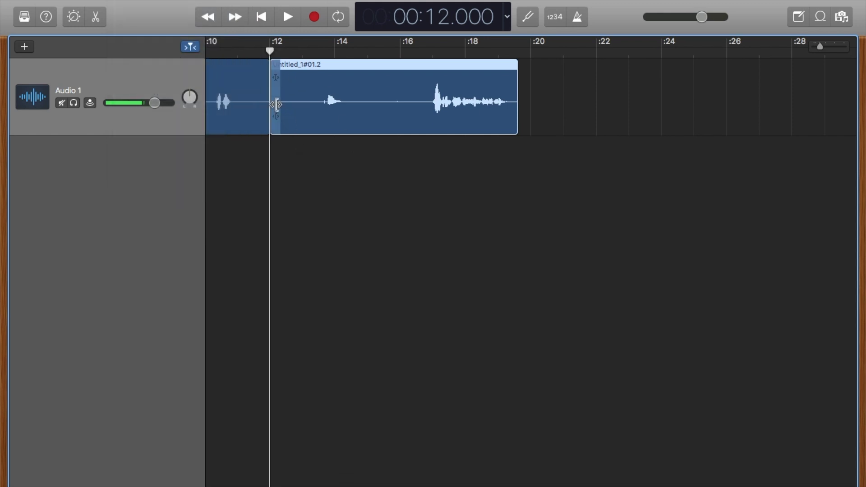
left_click_drag(278, 105, 306, 104)
Play the gap-free clip, joined at 12 seconds and ending near 15 seconds, from the start
key("Return")
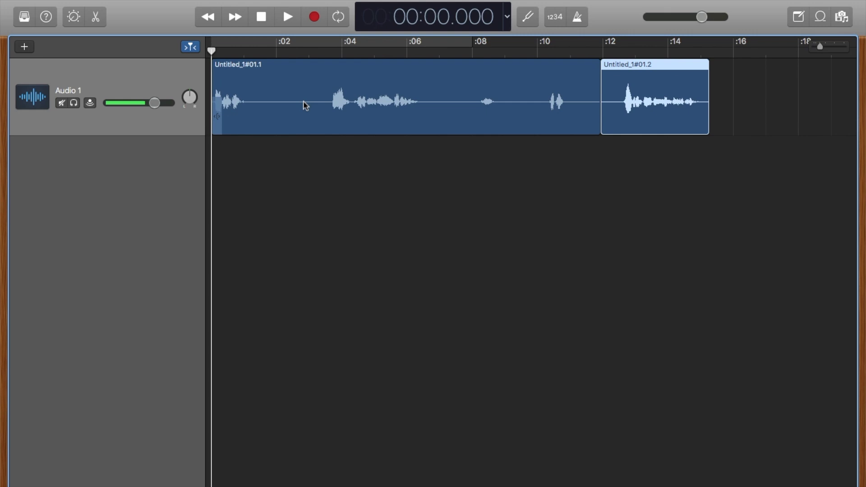
key("space")
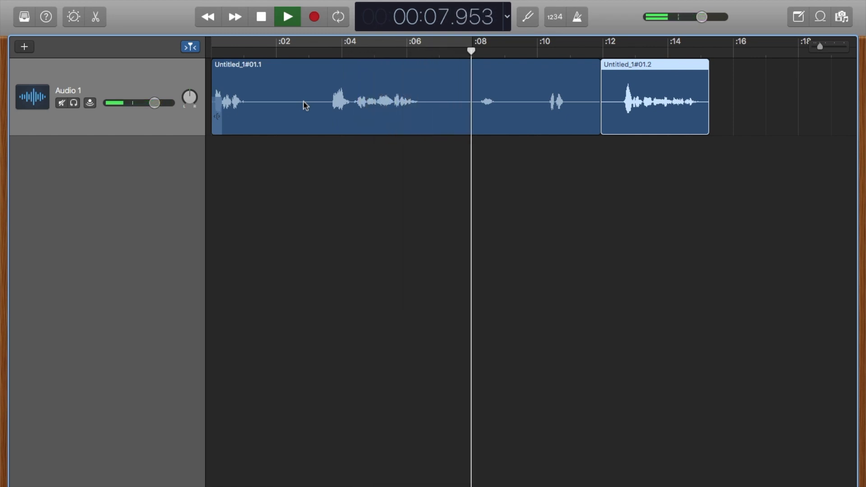
scroll(305, 105, "right", 1)
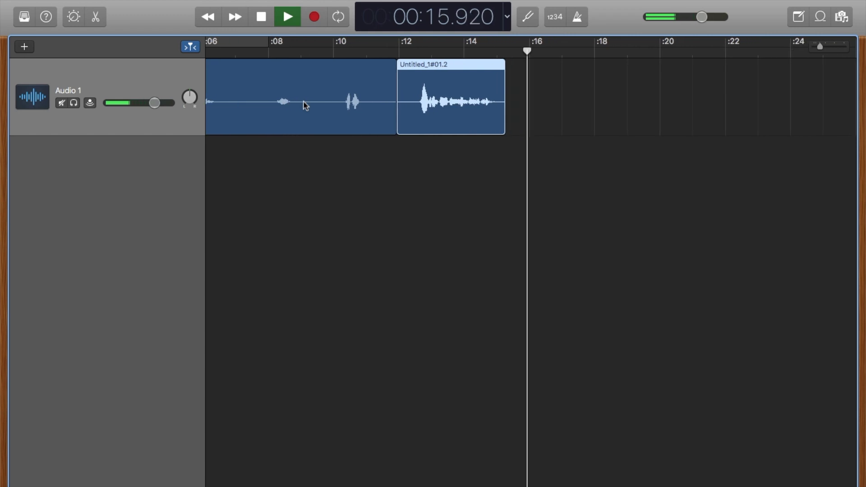
key("space")
key("Return")
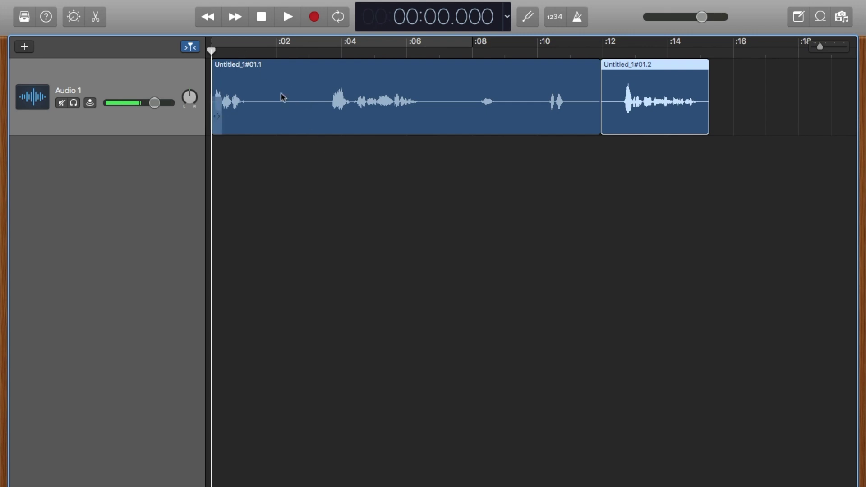
Export the song to disk as 'test audition' on the Desktop, expanding the folder browser
left_click(247, 1)
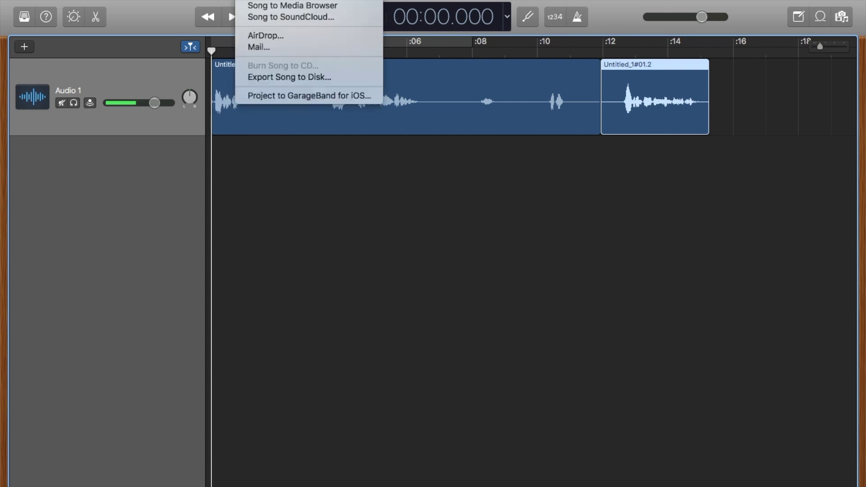
left_click(259, 81)
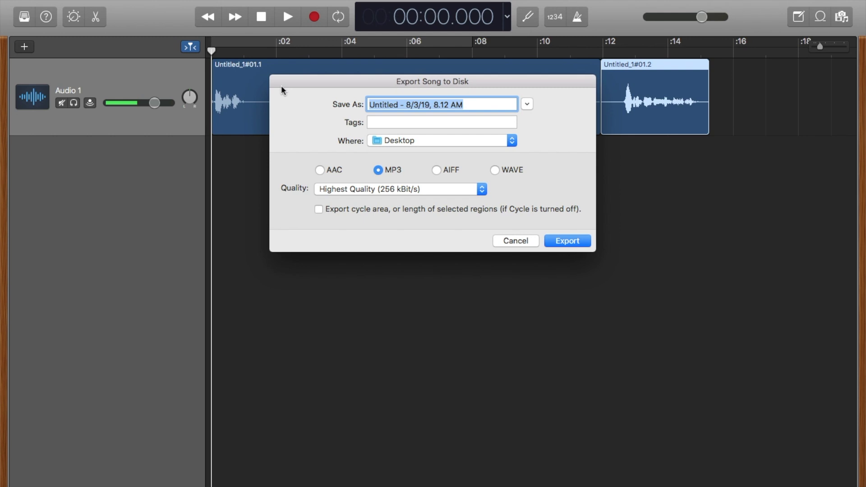
type("test audition")
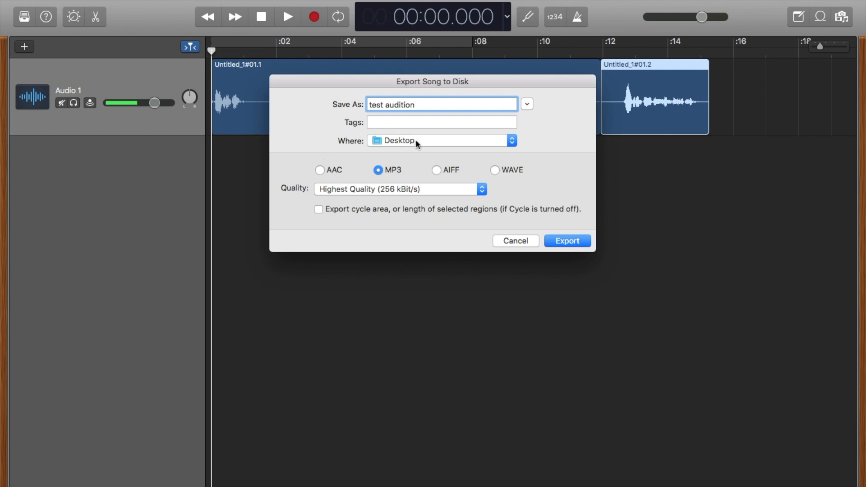
left_click(436, 145)
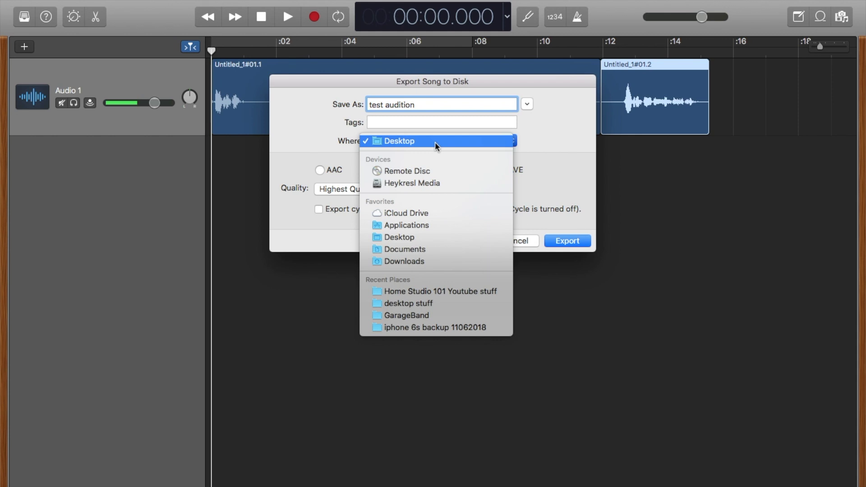
left_click(442, 142)
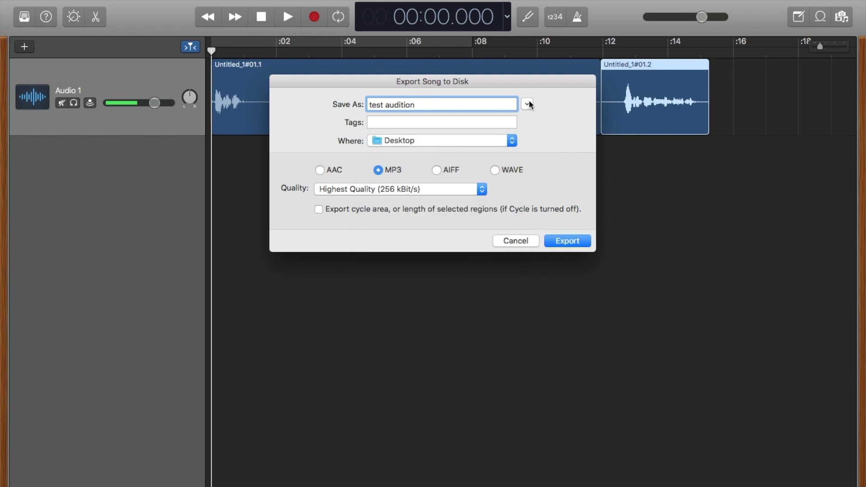
left_click(528, 104)
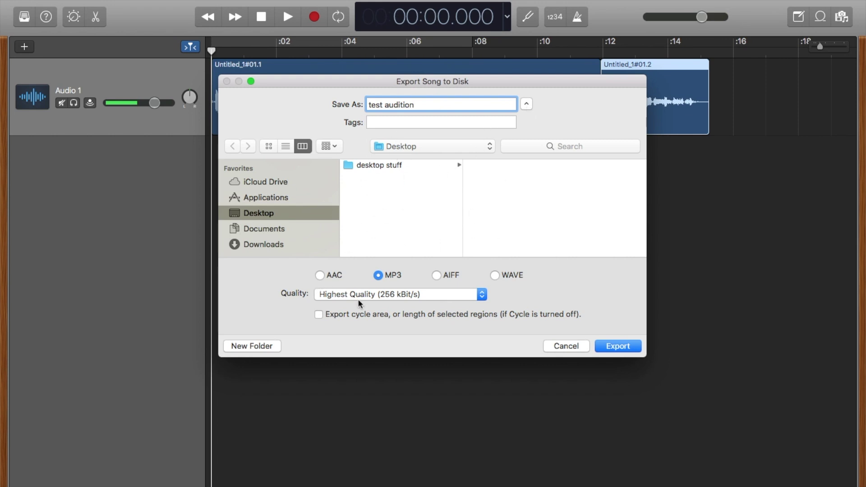
Create a new 'Auditions 2019' folder on the Desktop as the export destination
left_click(274, 347)
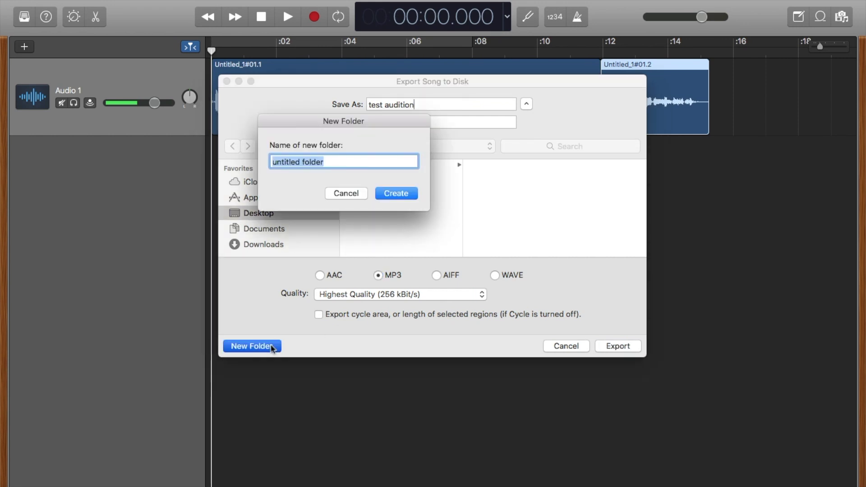
type("Auditions 2019")
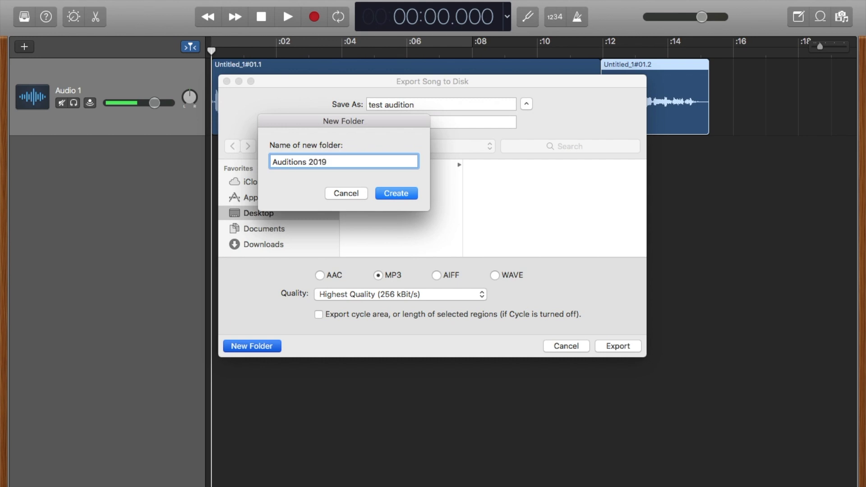
key("Return")
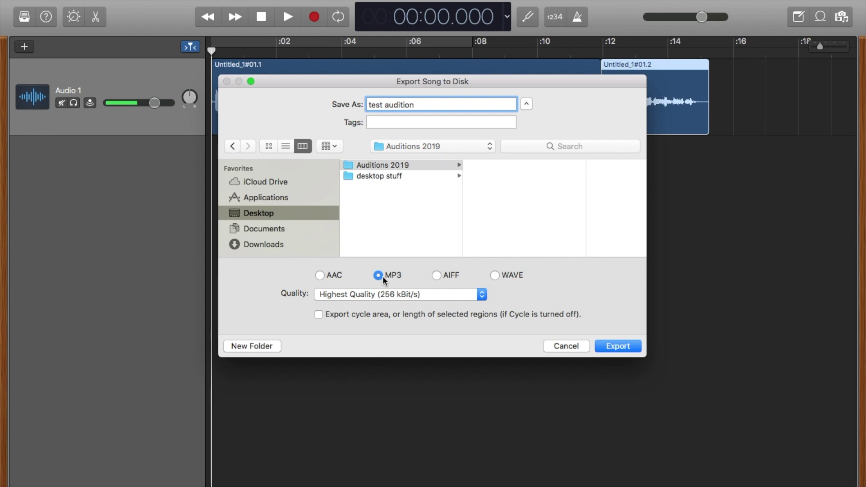
Keep MP3 at Highest Quality (256 kBit/s) and export the song as test audition.mp3
left_click(468, 293)
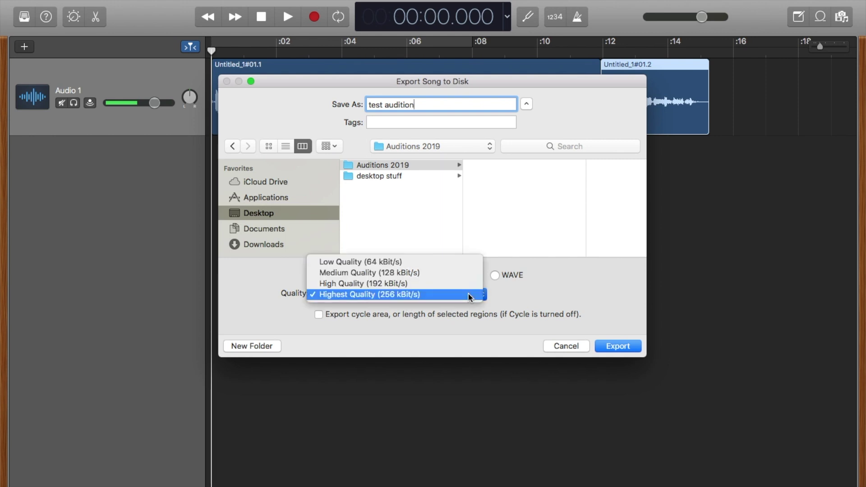
left_click(463, 293)
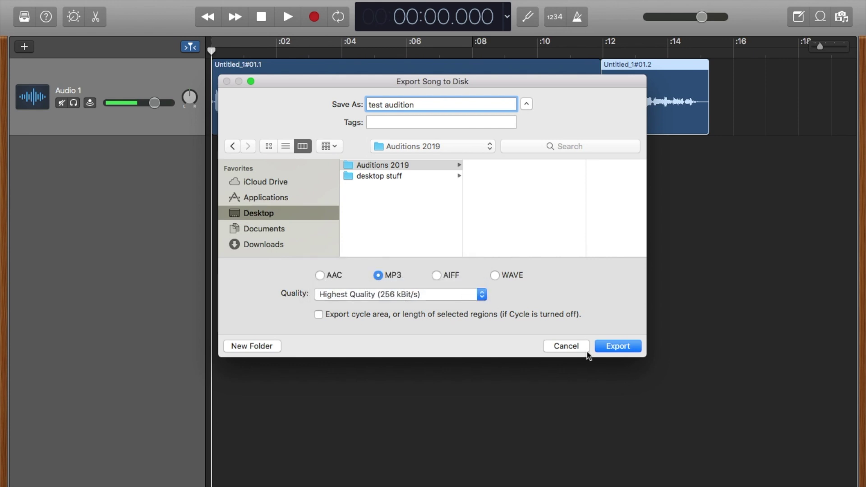
left_click(608, 347)
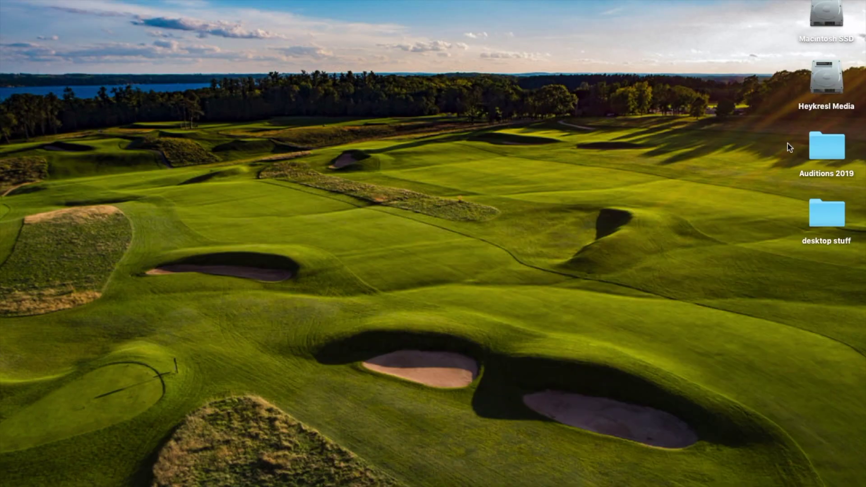
Open the Auditions 2019 folder and Quick Look preview test audition.mp3 until it finishes
double_click(816, 140)
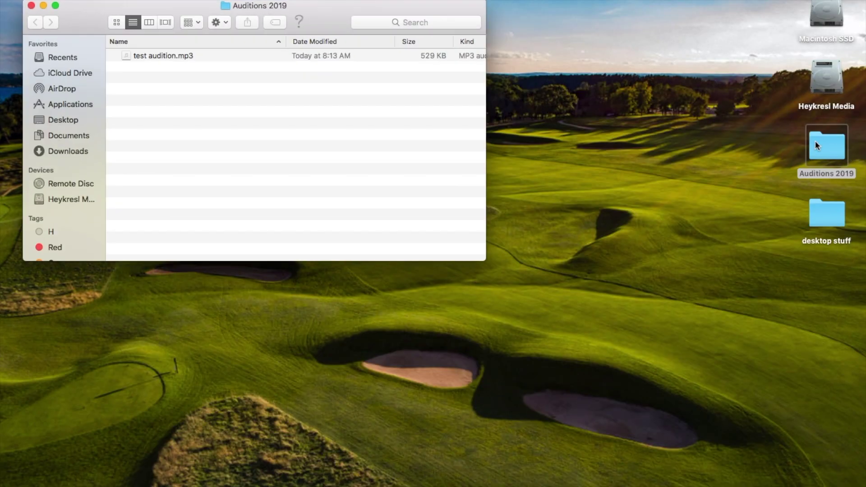
left_click(158, 53)
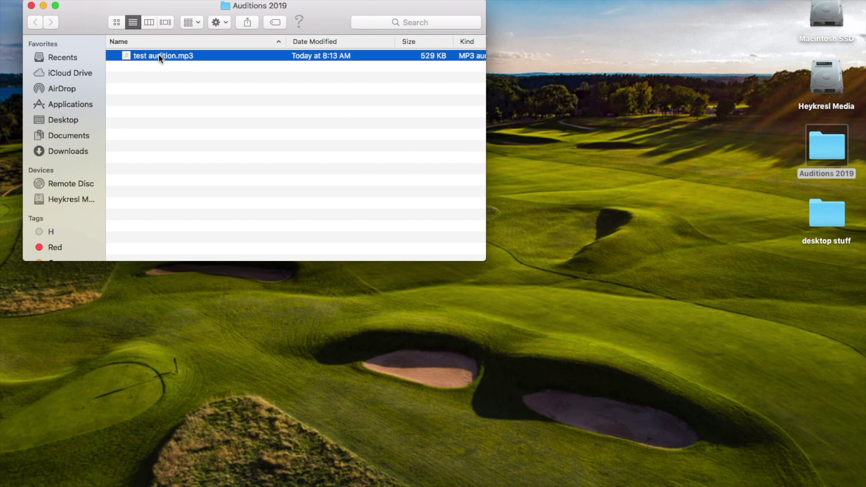
key("space")
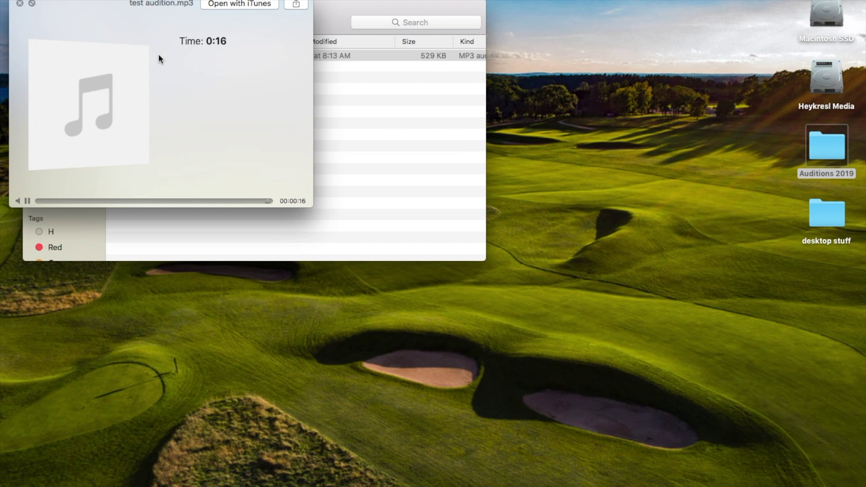
key("space")
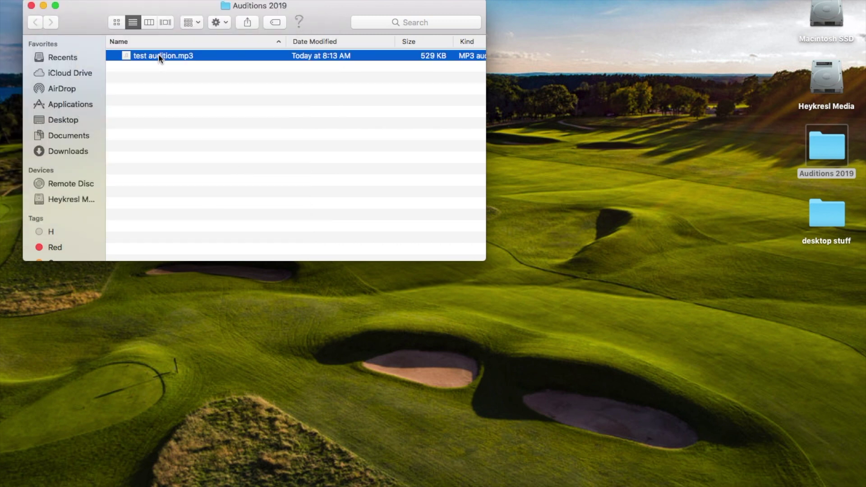